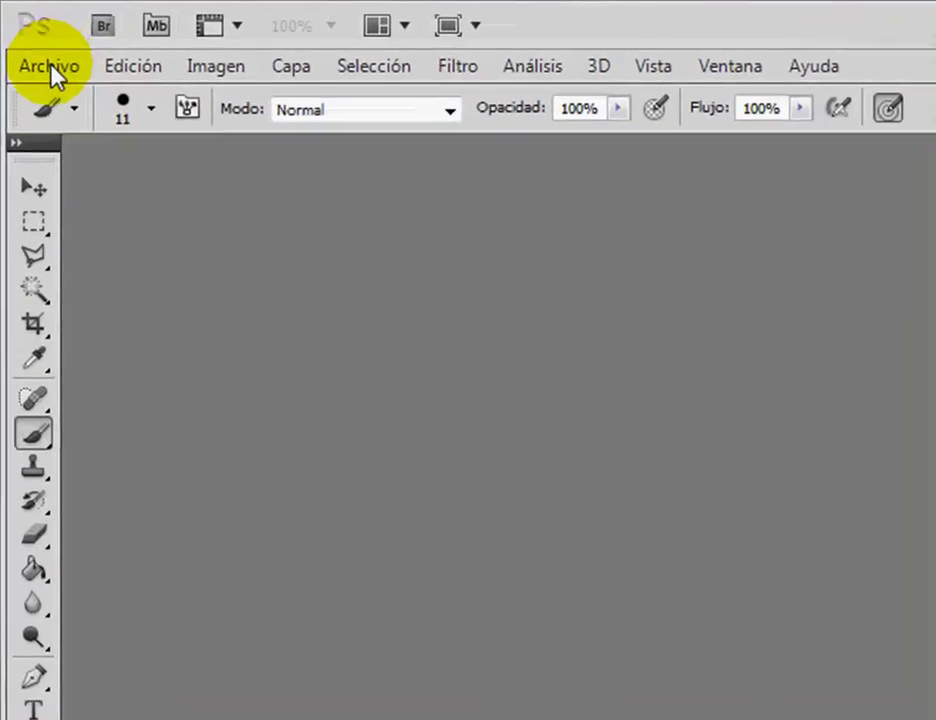
Open the c1 photo from the diego folder through Archivo > Abrir
left_click(50, 68)
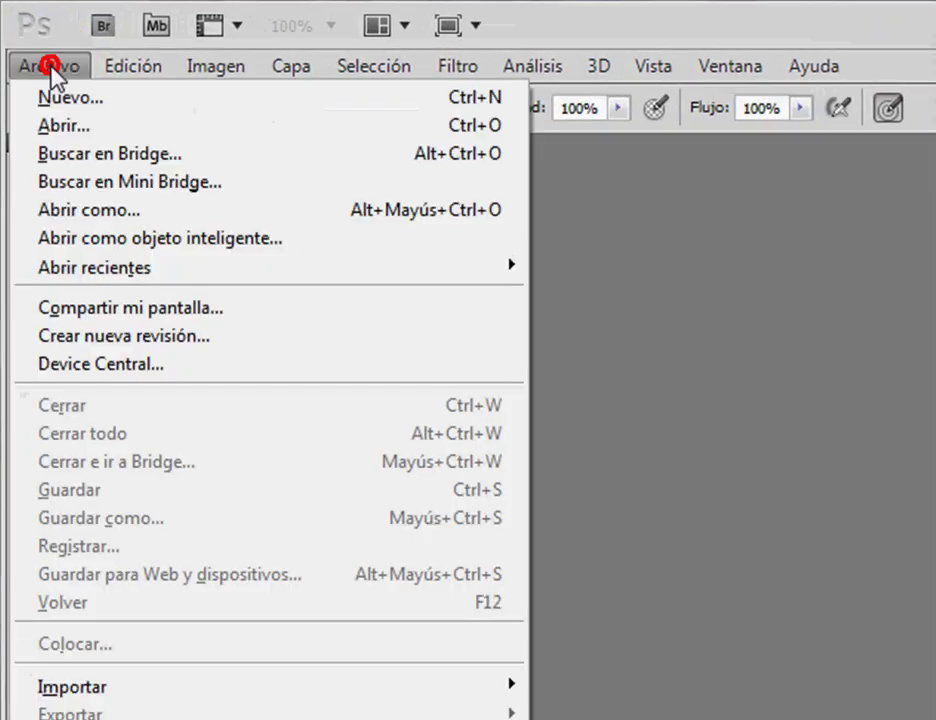
left_click(65, 127)
left_click(752, 392)
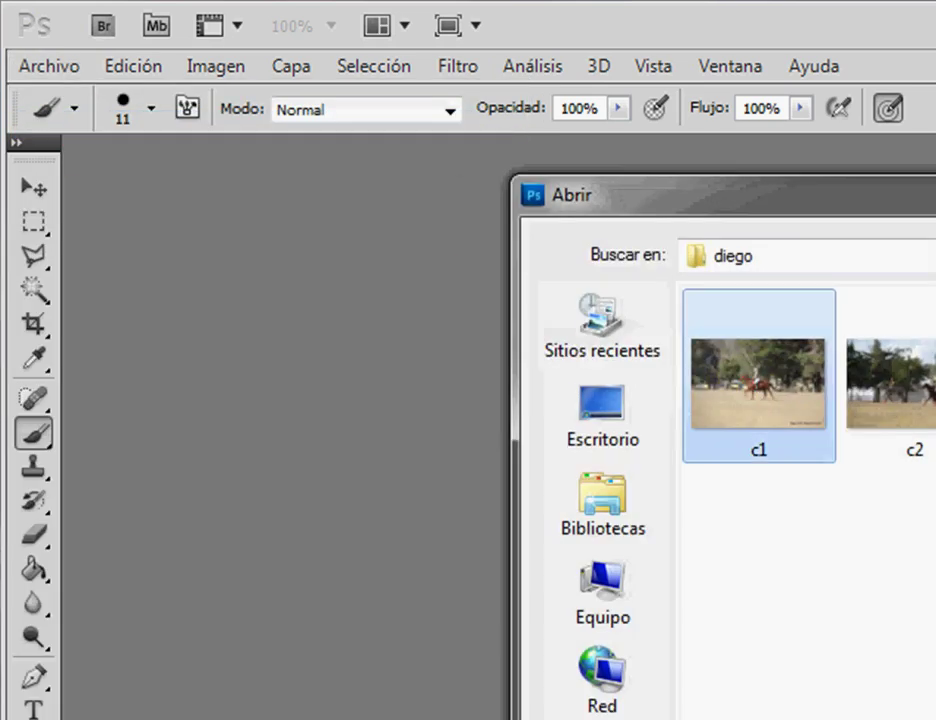
key("Return")
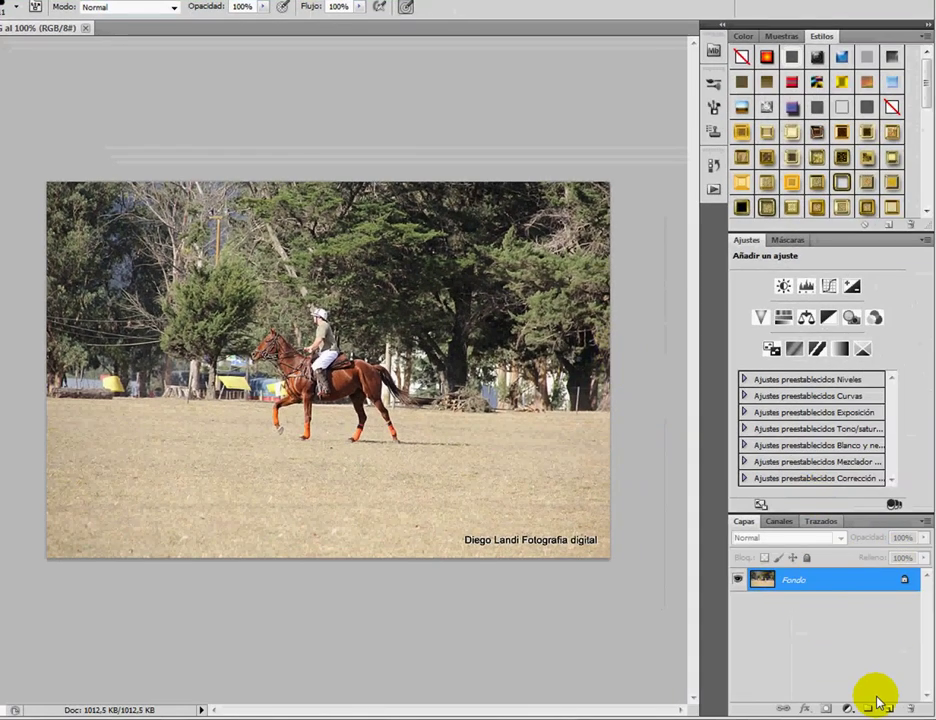
Add empty layer Capa 1 above Fondo and browse the diego folder in Mini Bridge via Barra de ruta
left_click(889, 709)
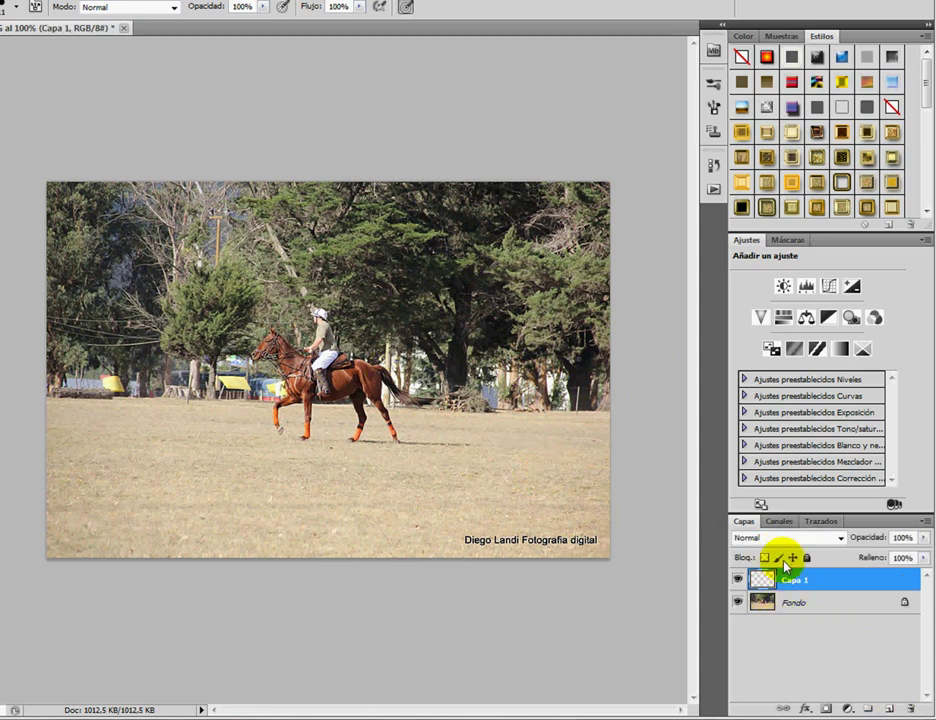
left_click(711, 54)
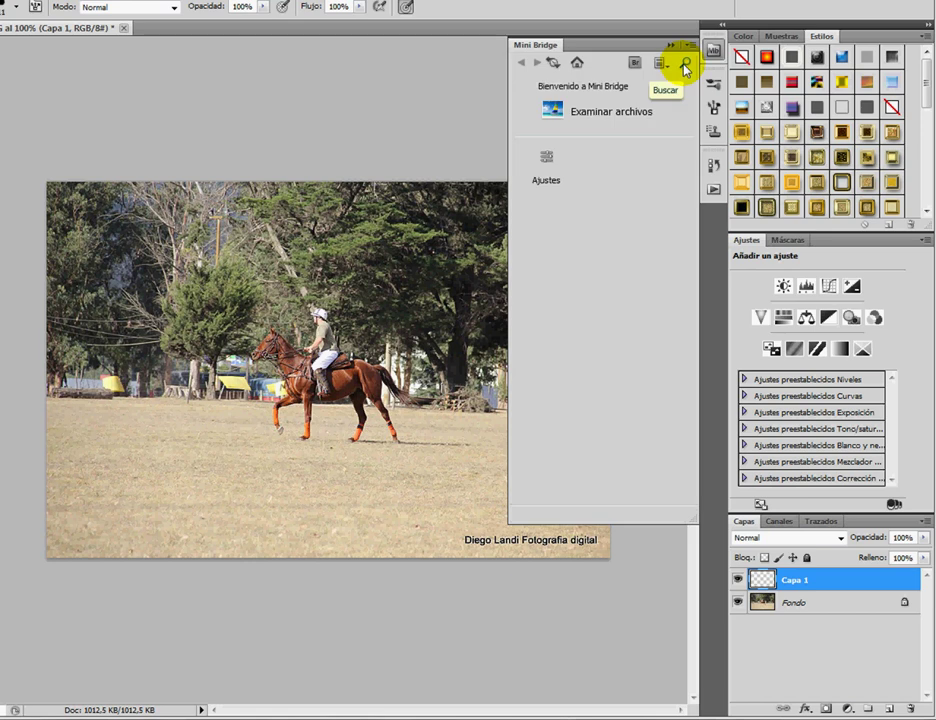
left_click(669, 68)
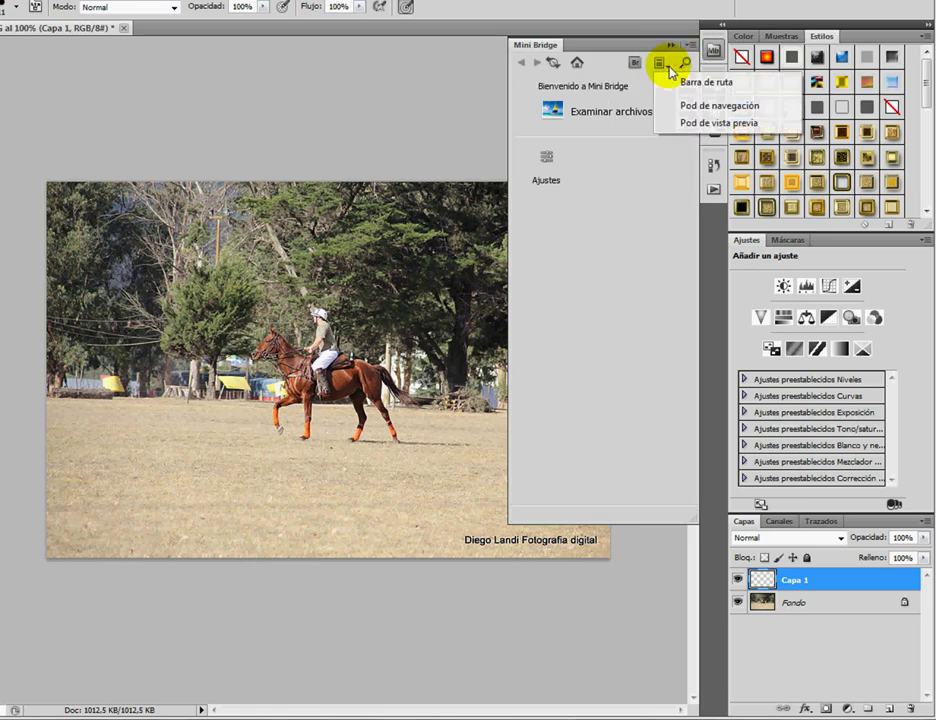
left_click(681, 81)
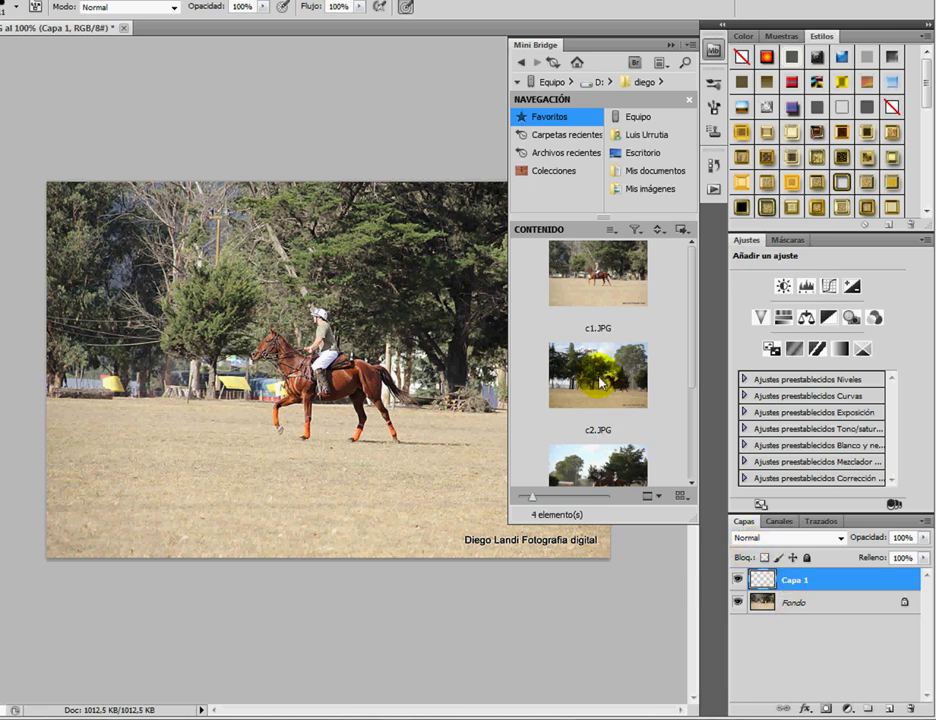
Drag c2.JPG, c3.JPG and c4.JPG from Mini Bridge onto the canvas, committing each placement
left_click_drag(600, 382, 357, 378)
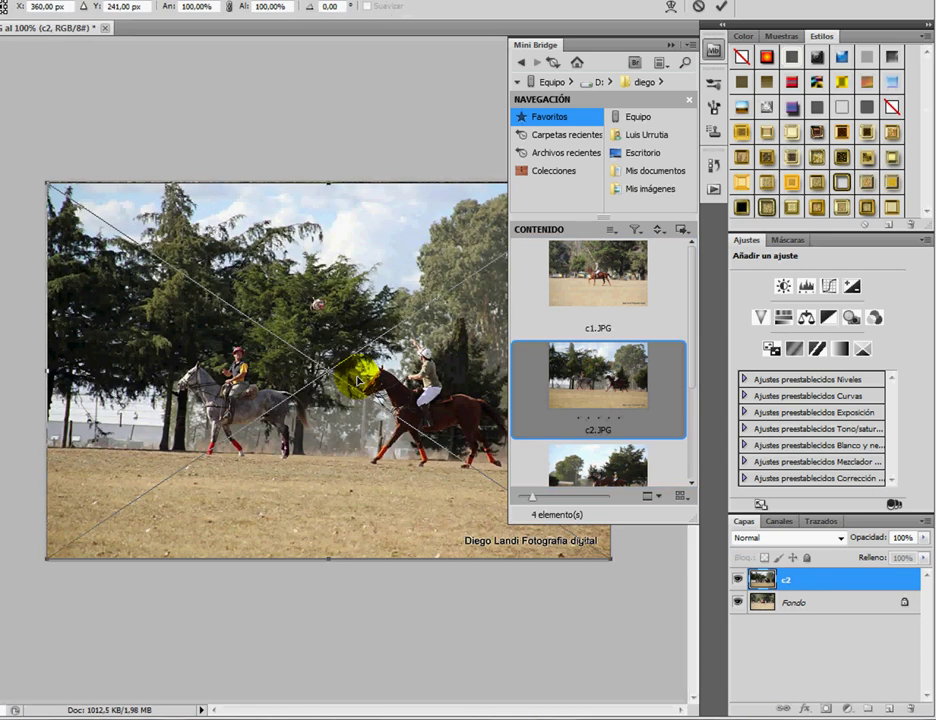
key("Return")
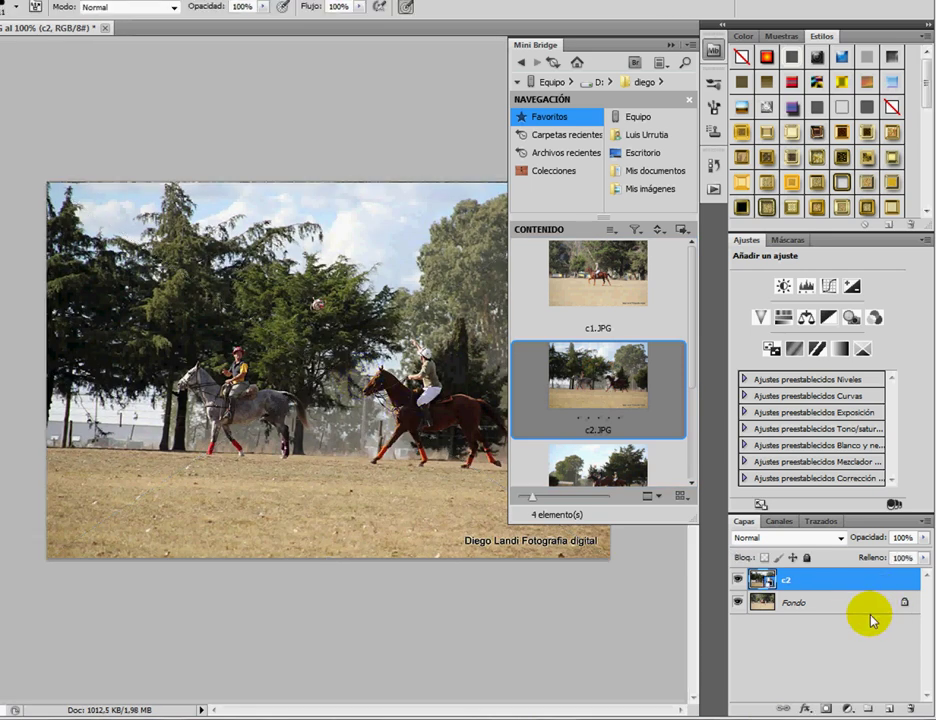
left_click(888, 708)
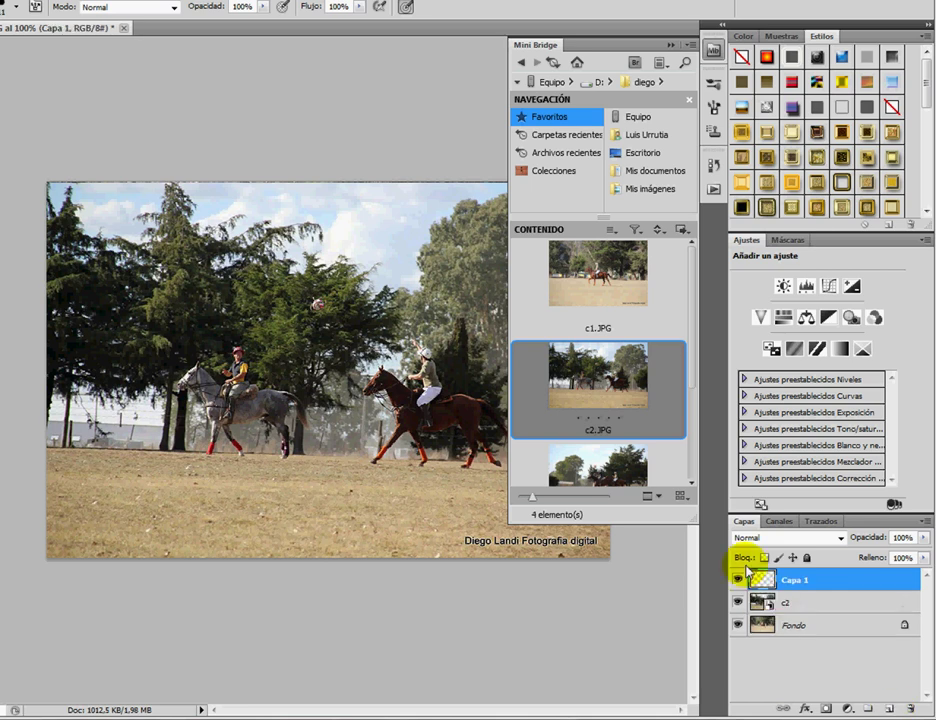
left_click_drag(616, 476, 348, 412)
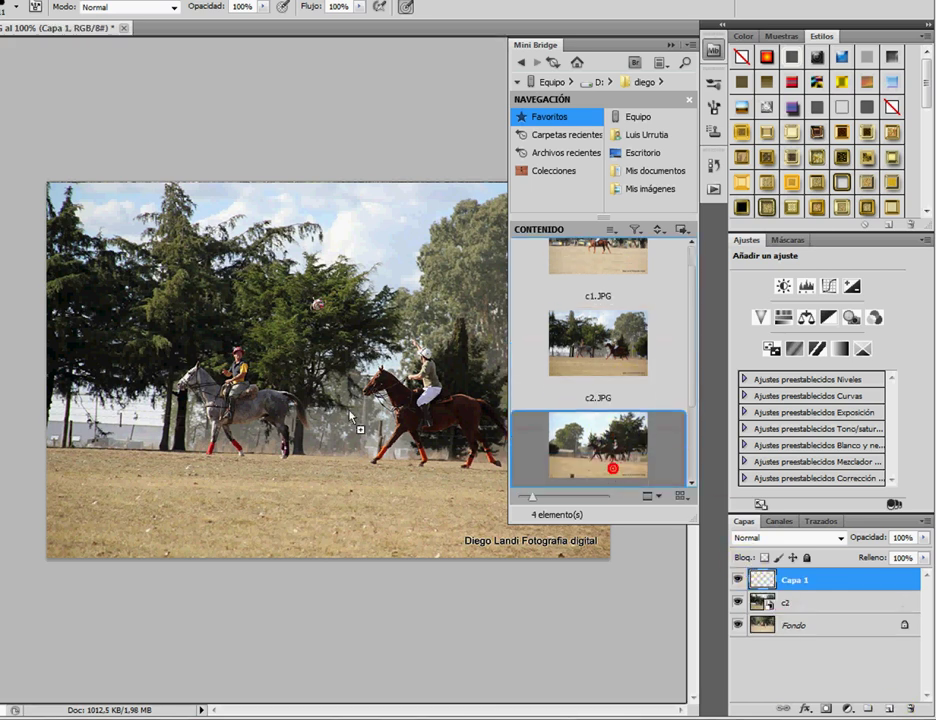
key("Return")
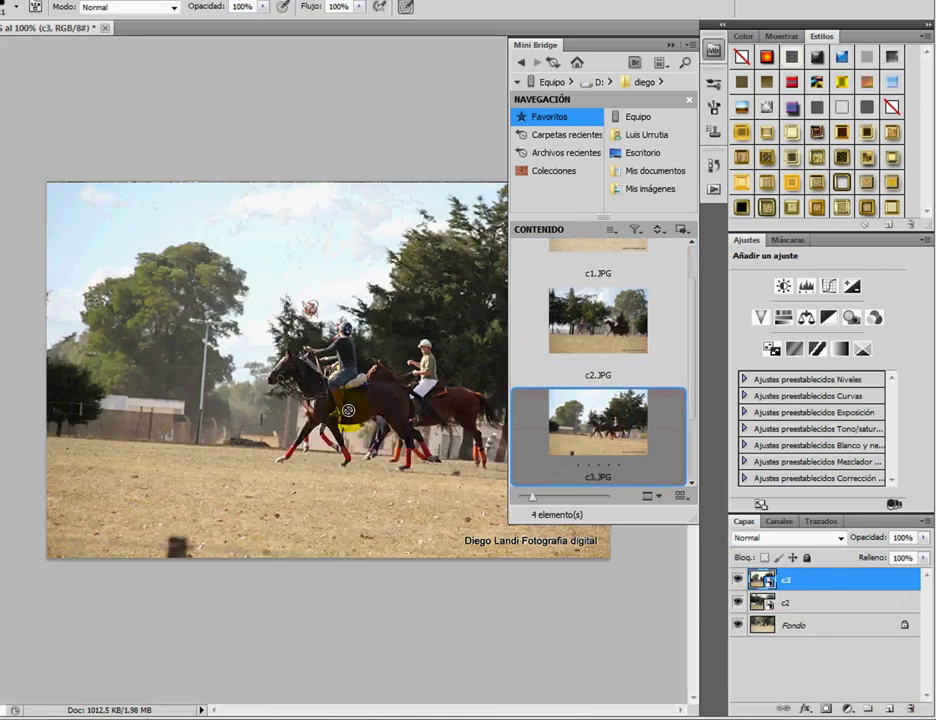
left_click(887, 708)
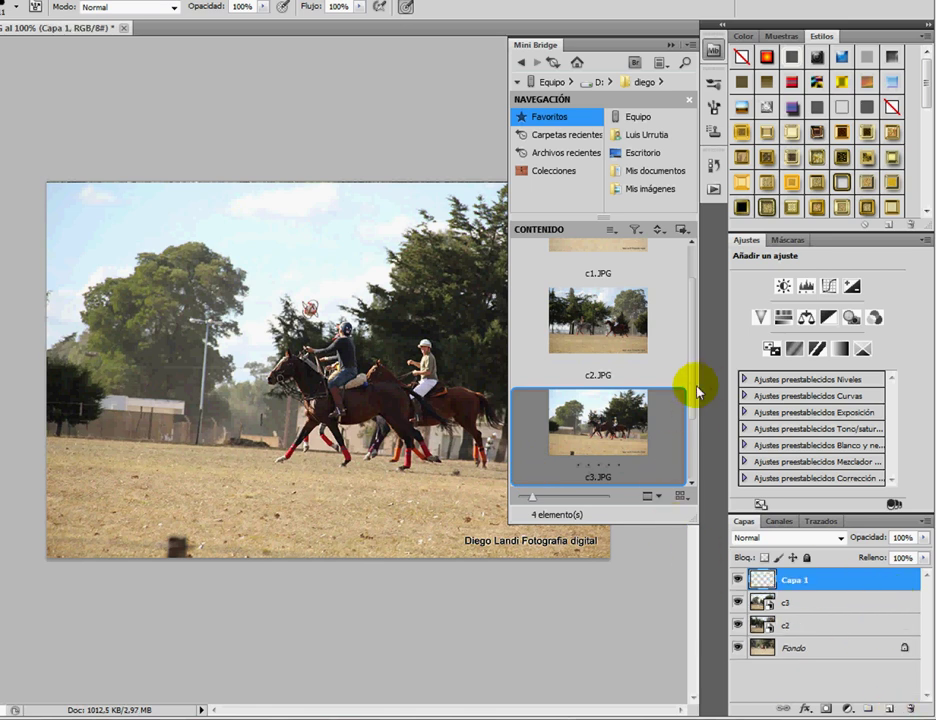
scroll(690, 390, "down", 1)
left_click_drag(596, 463, 390, 416)
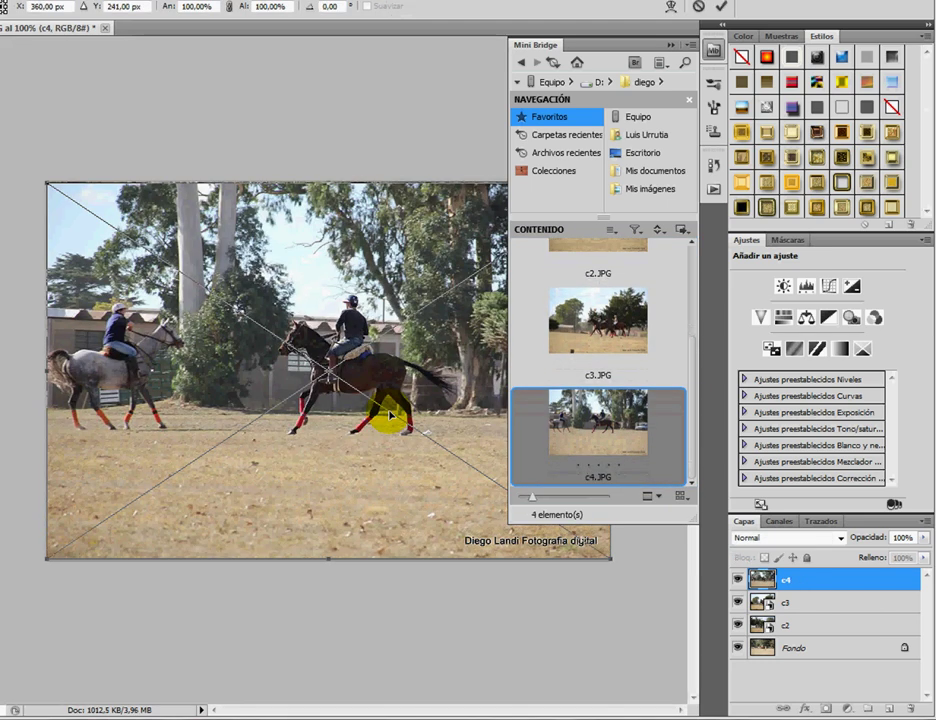
key("Return")
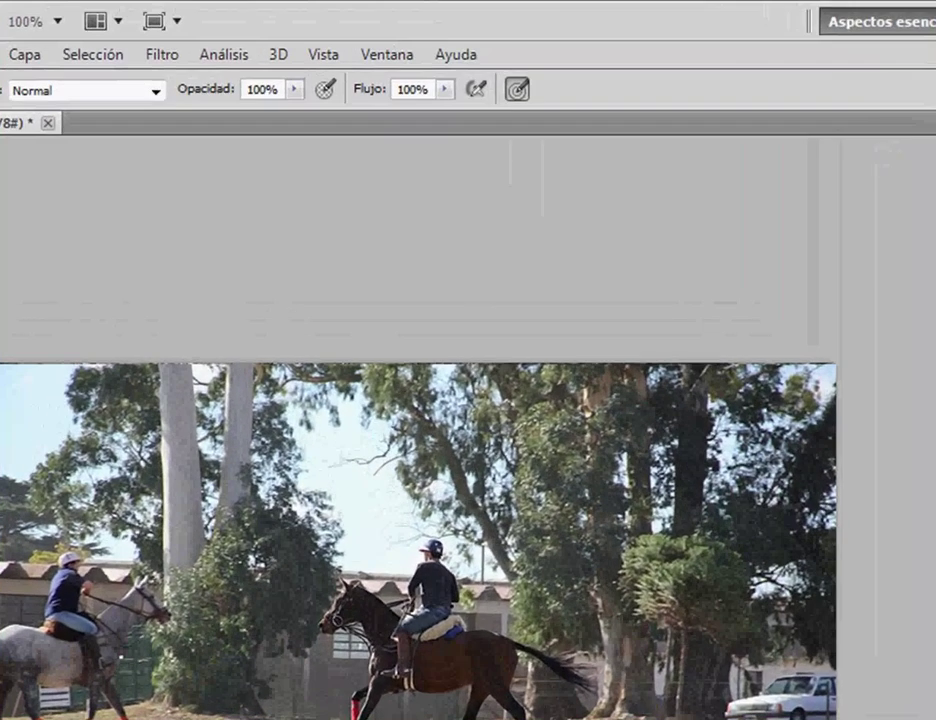
Show the Animation panel and hide layers c4, c3 and c2, leaving only Fondo visible
left_click(400, 54)
left_click(445, 241)
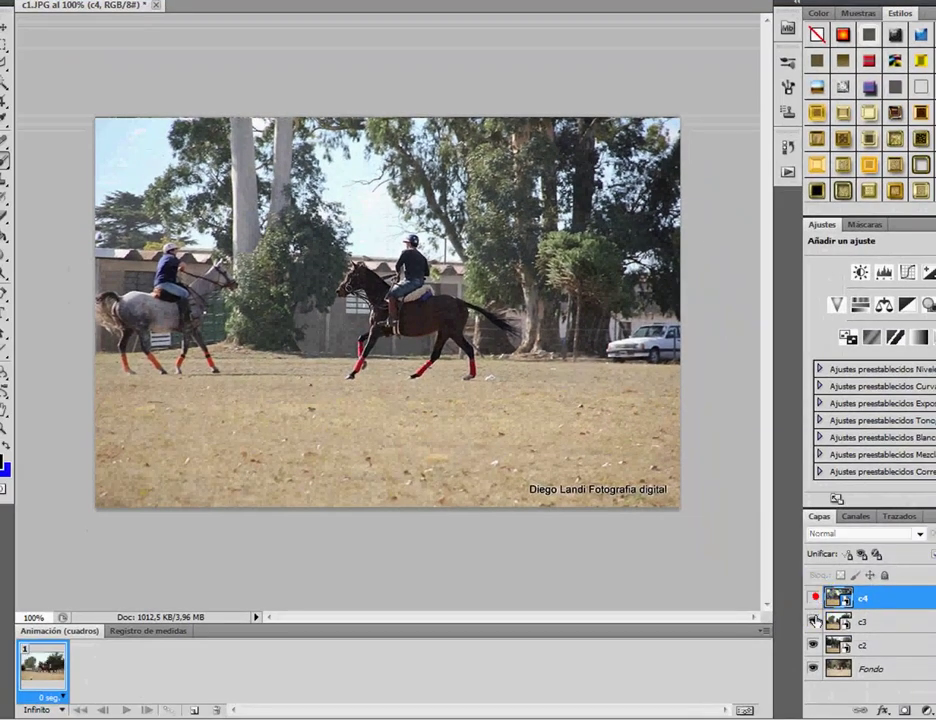
left_click(815, 621)
left_click(813, 645)
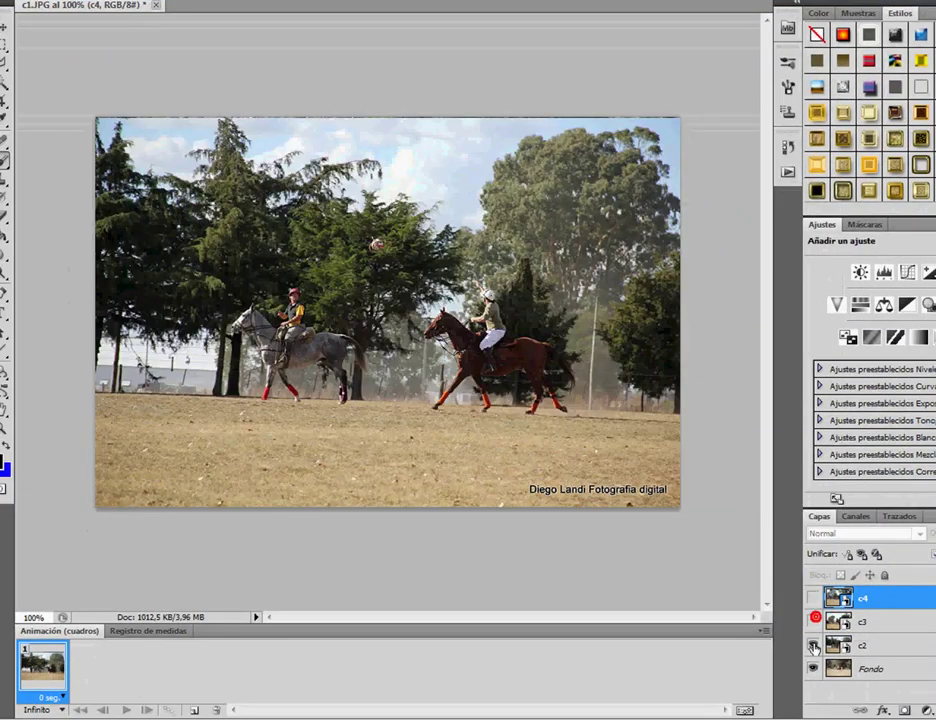
left_click(813, 598)
left_click(815, 597)
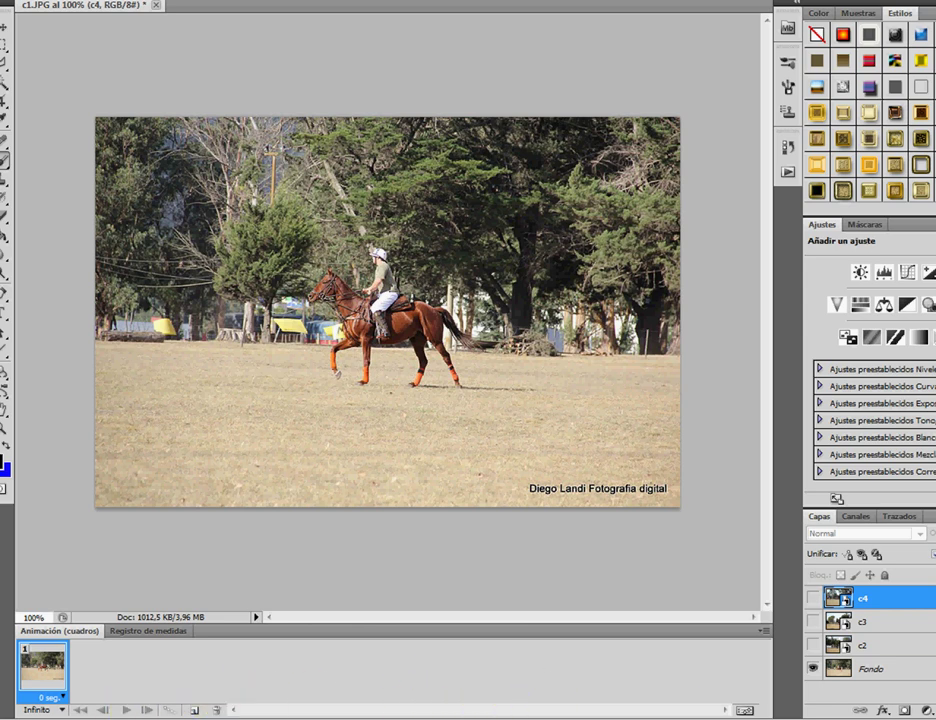
Set the animation looping to Infinito and frame 1's delay to 2,0 seconds
left_click(745, 711)
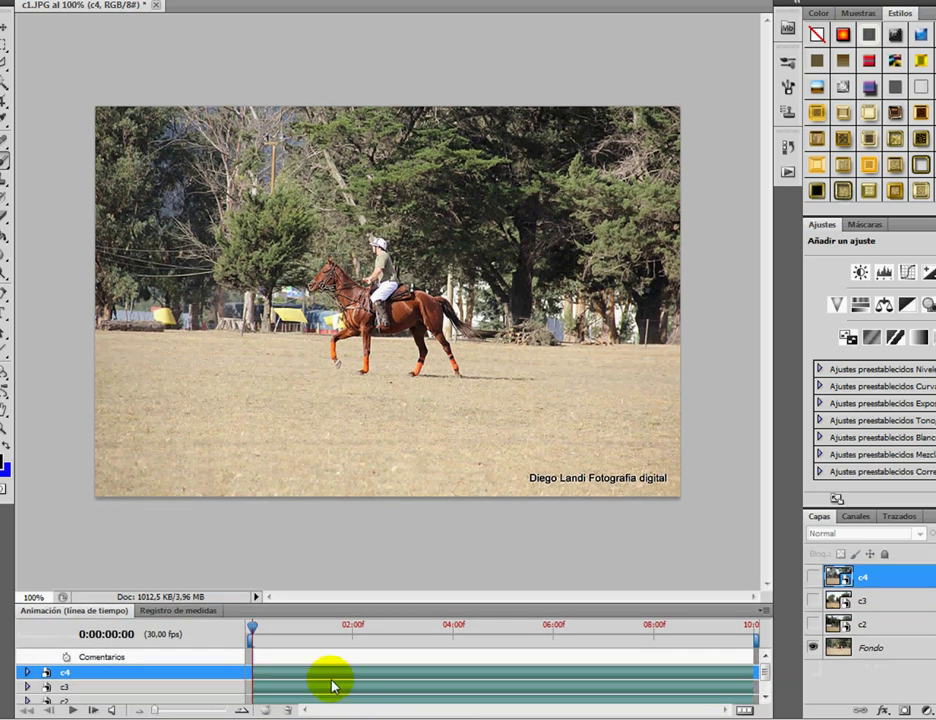
left_click(745, 711)
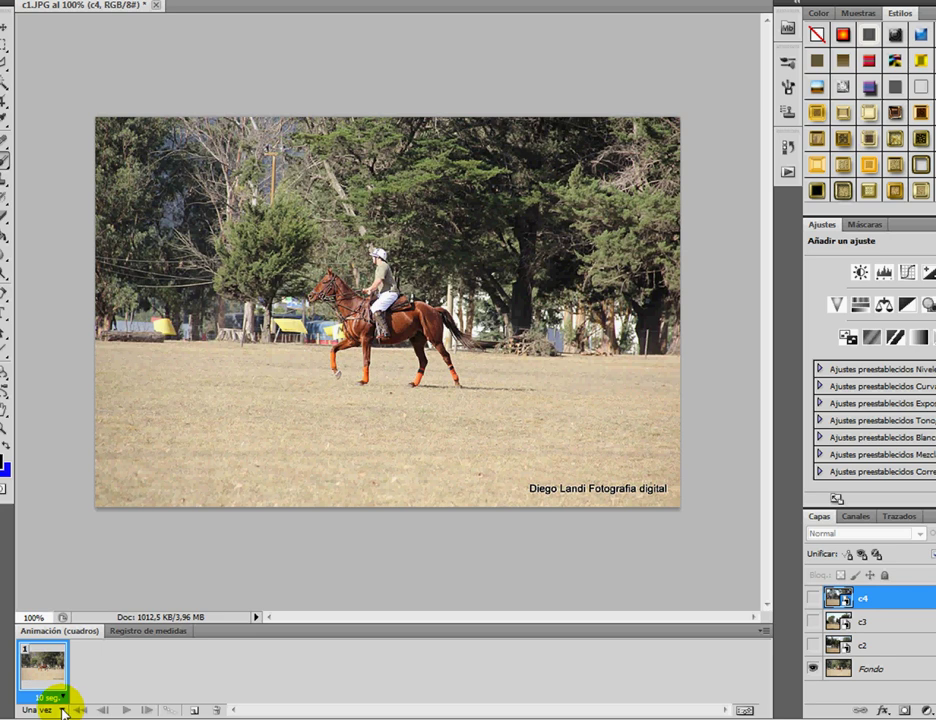
left_click(62, 711)
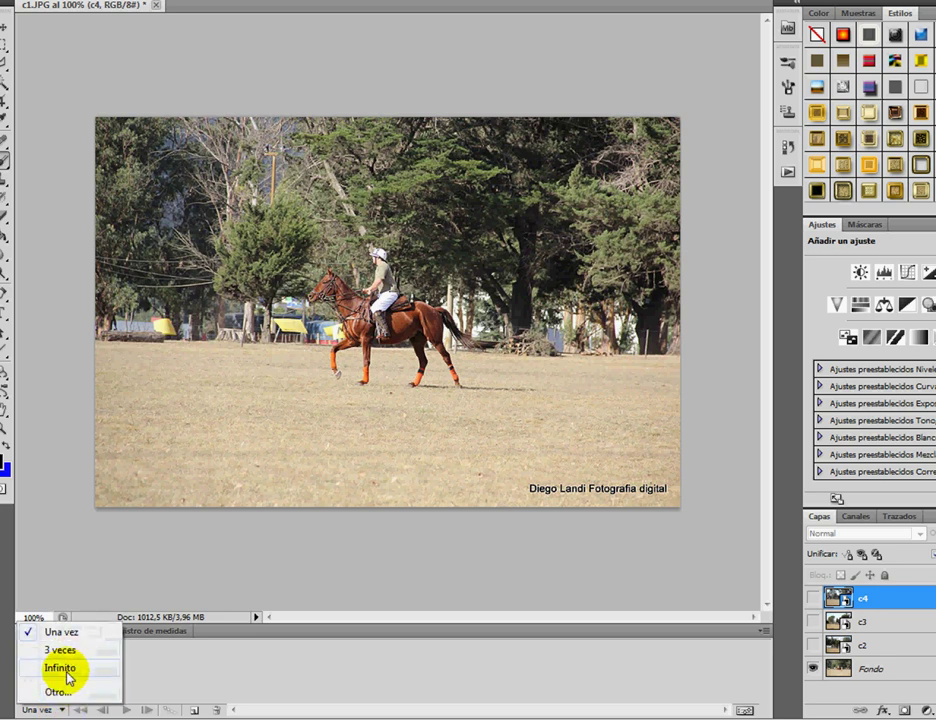
left_click(66, 670)
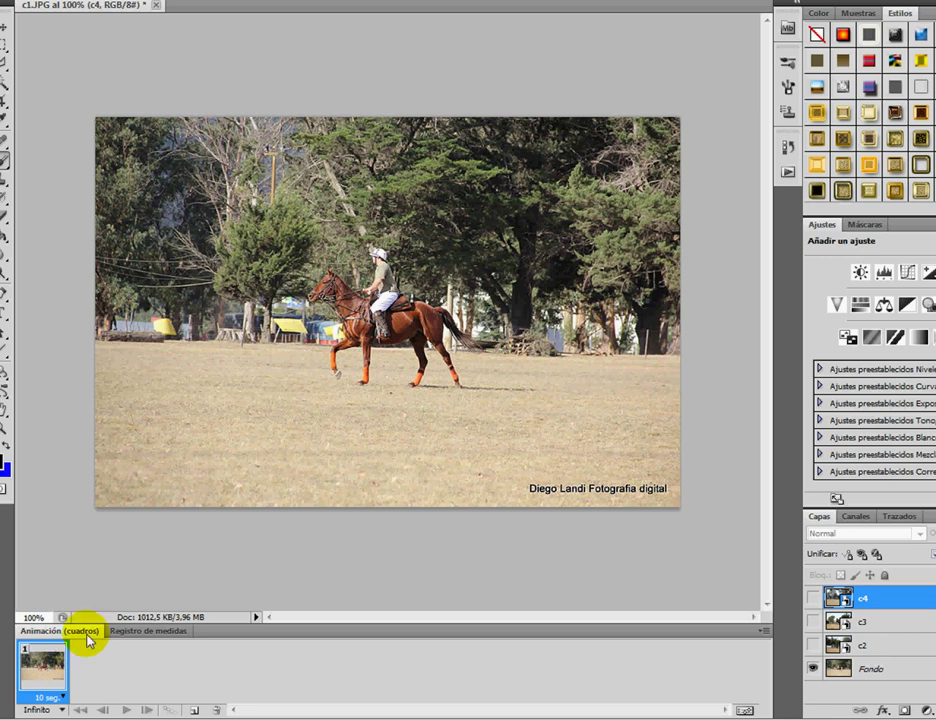
left_click(62, 700)
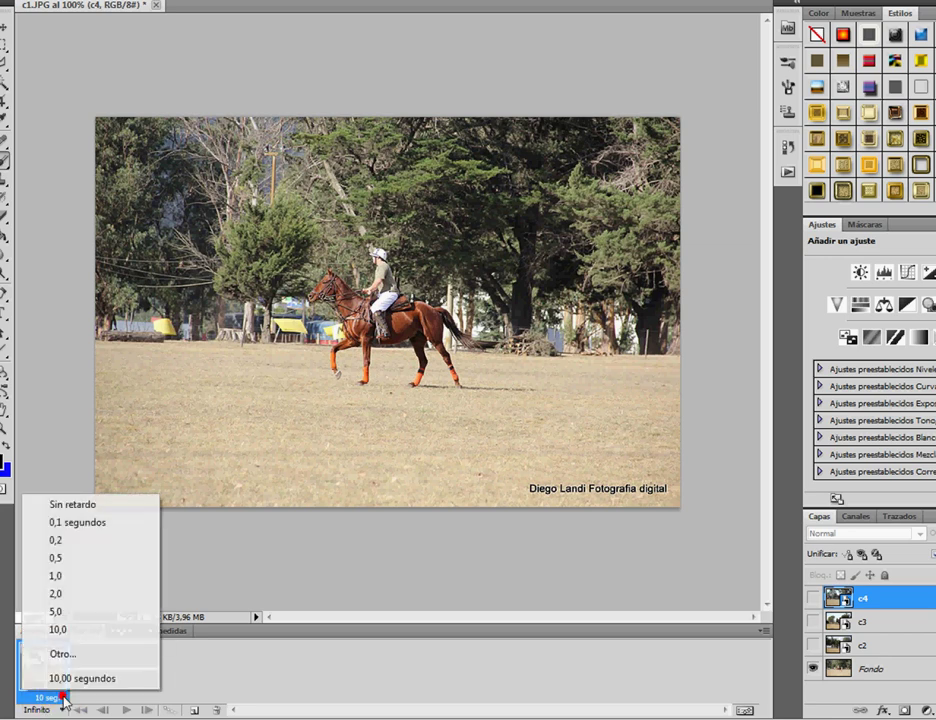
left_click(68, 596)
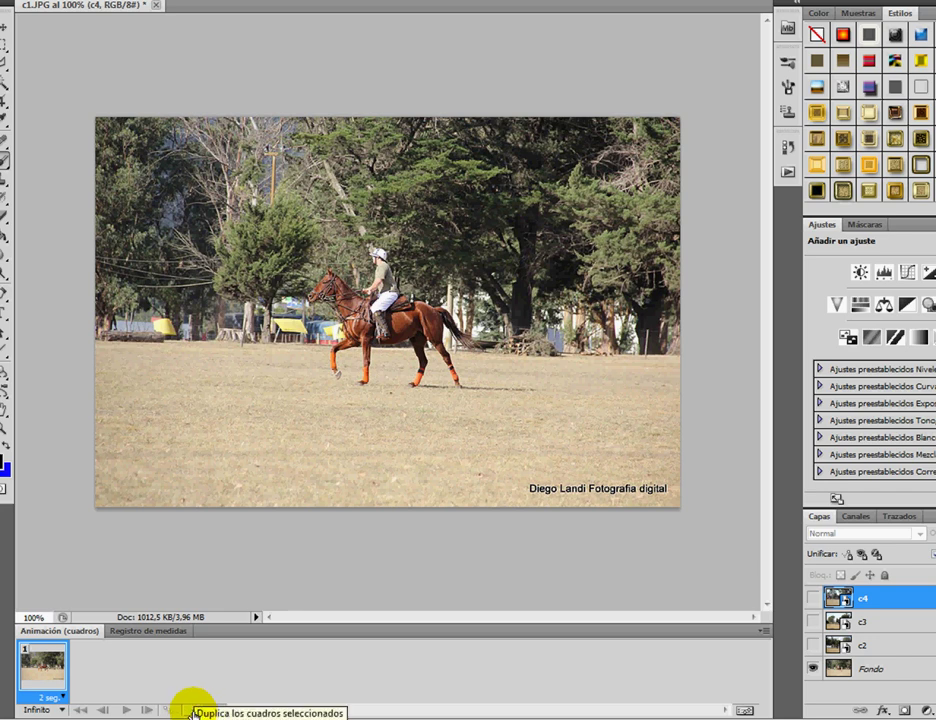
Add frame 2 showing only c2 and frame 3 showing only c3
left_click(192, 711)
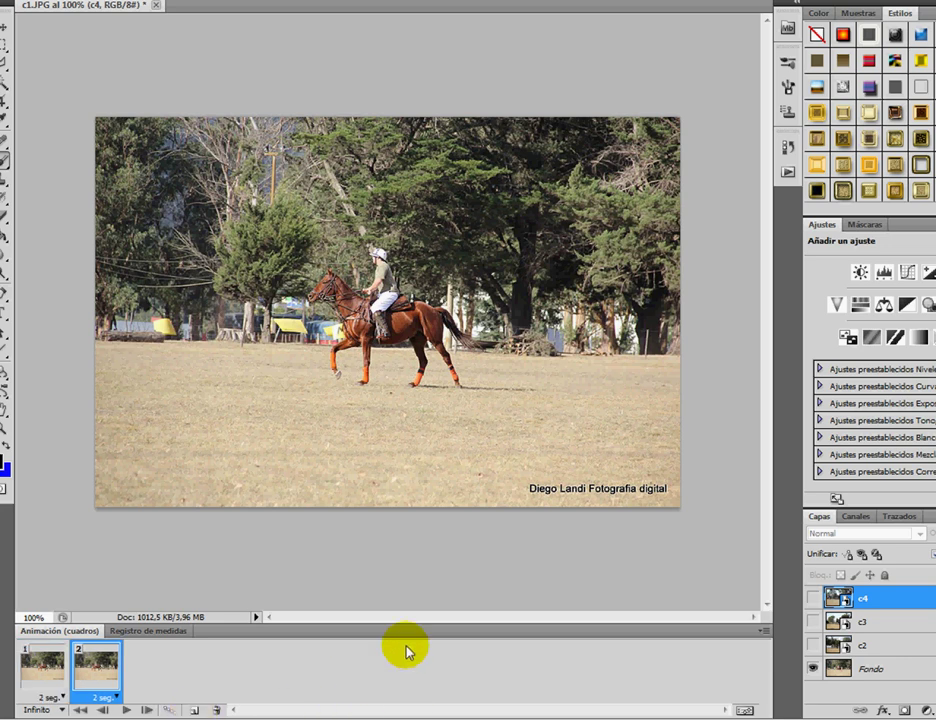
left_click(812, 668)
left_click(812, 645)
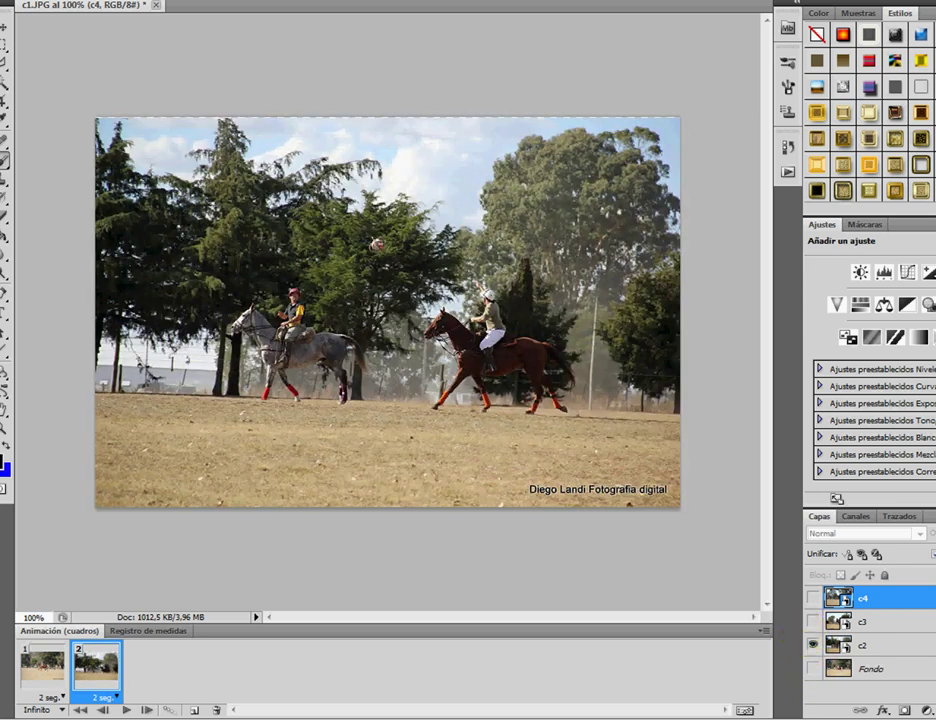
left_click(193, 711)
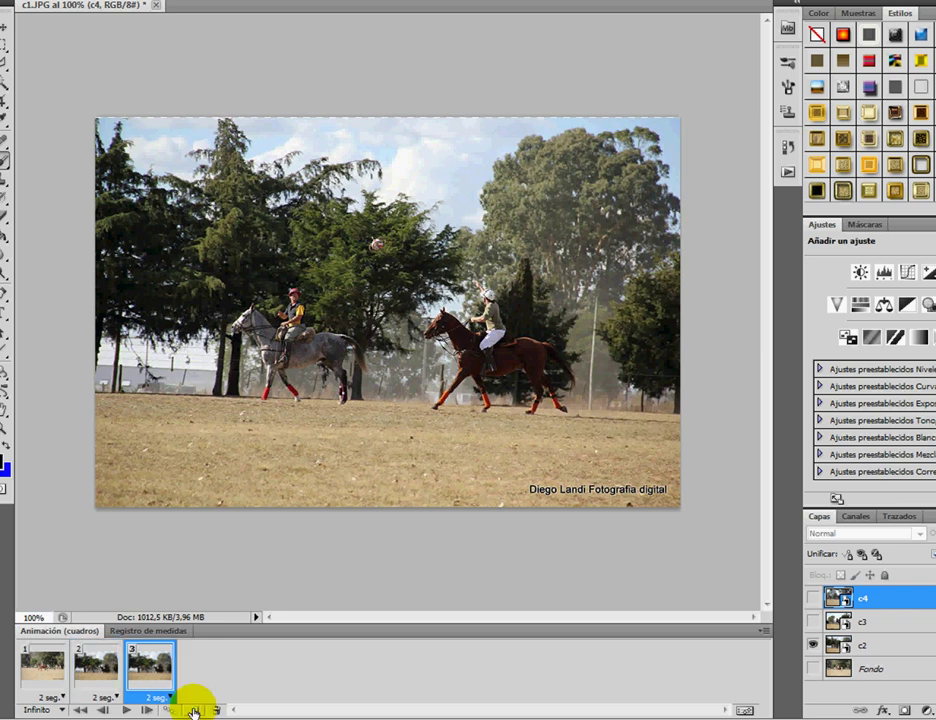
left_click(812, 647)
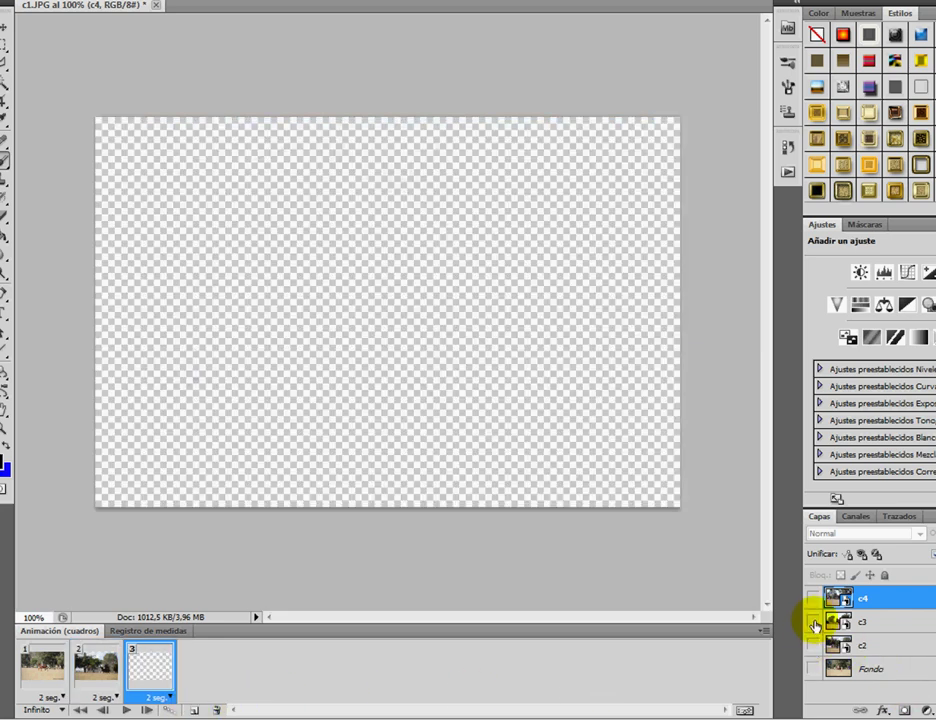
left_click(813, 622)
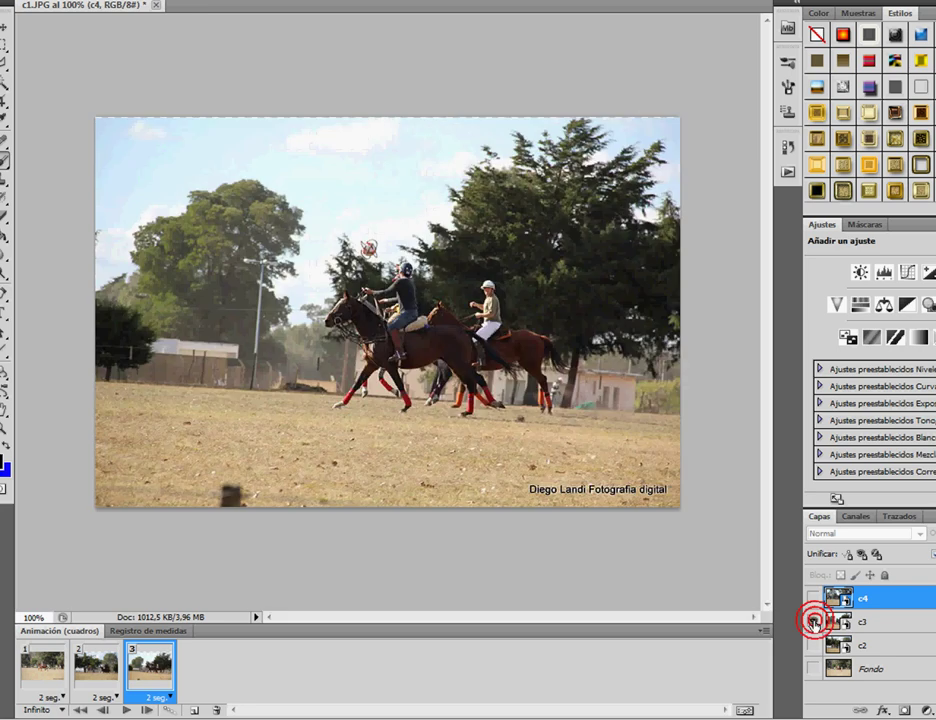
Add frame 4 showing only c4, then return to frame 1
left_click(196, 711)
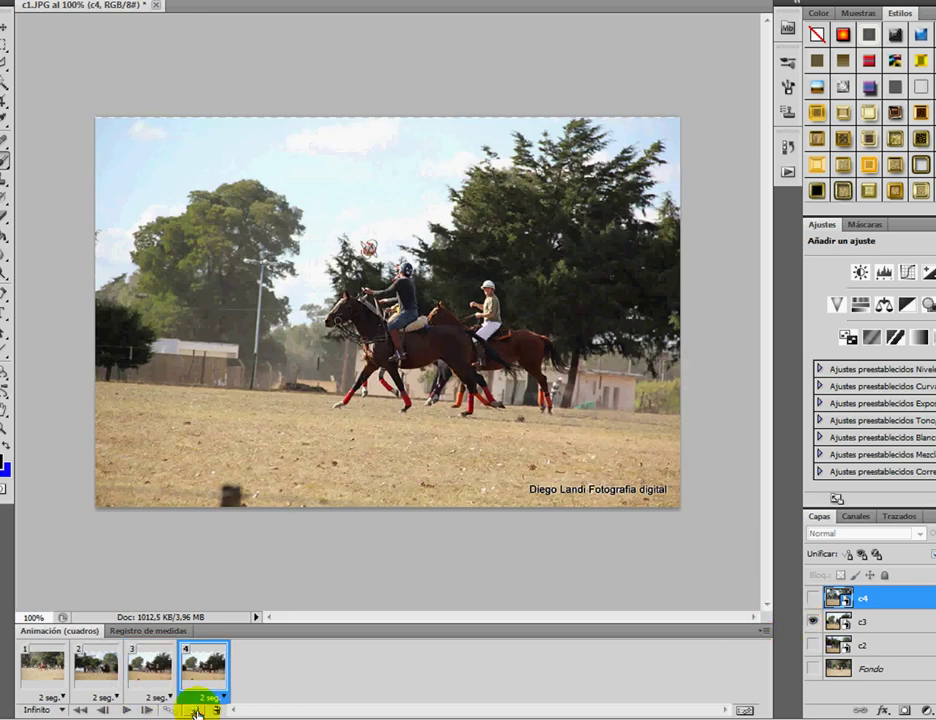
left_click(813, 621)
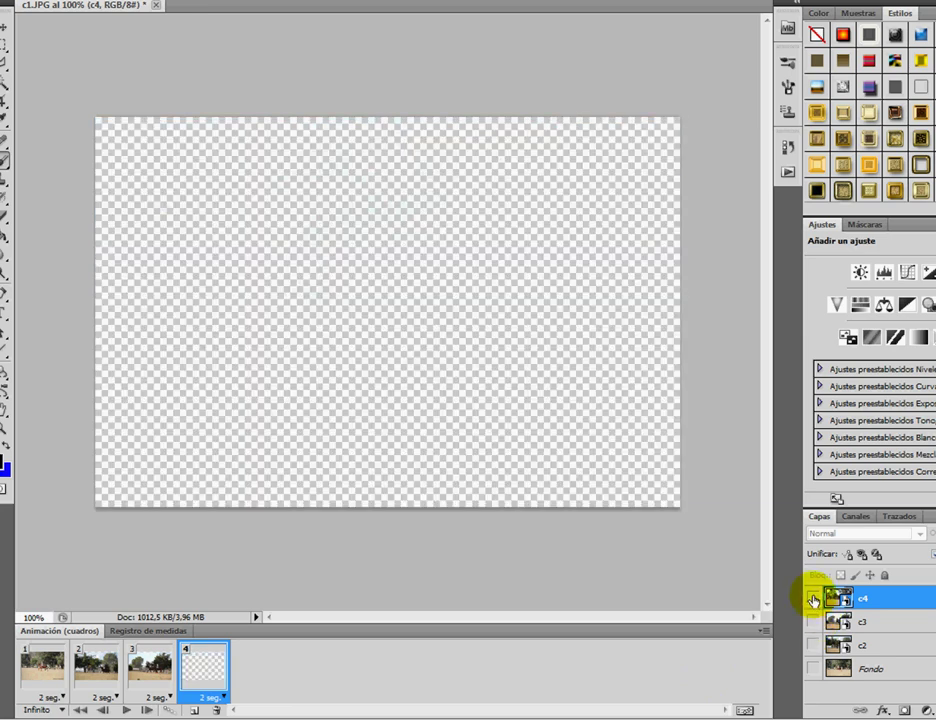
left_click(812, 597)
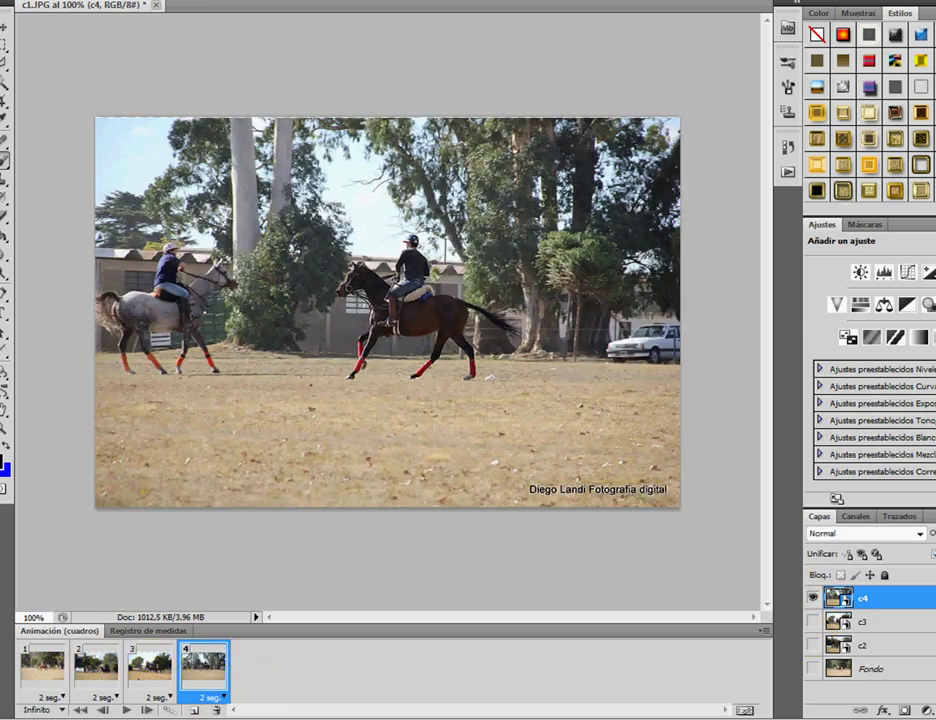
left_click(78, 710)
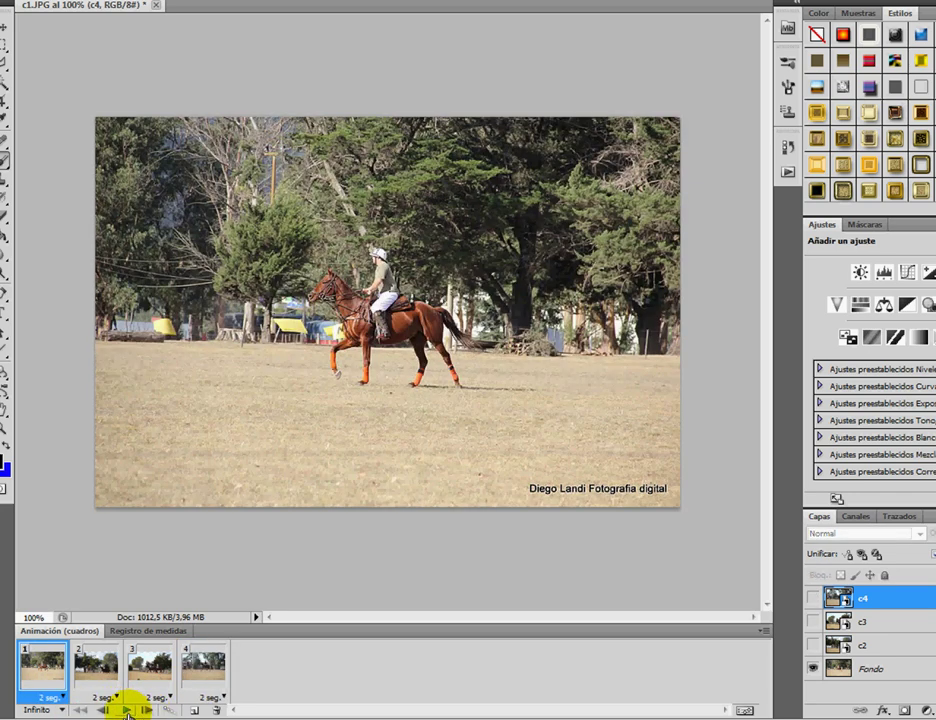
Play the four-frame preview, stop it, and bring up the Archivo menu
left_click(127, 710)
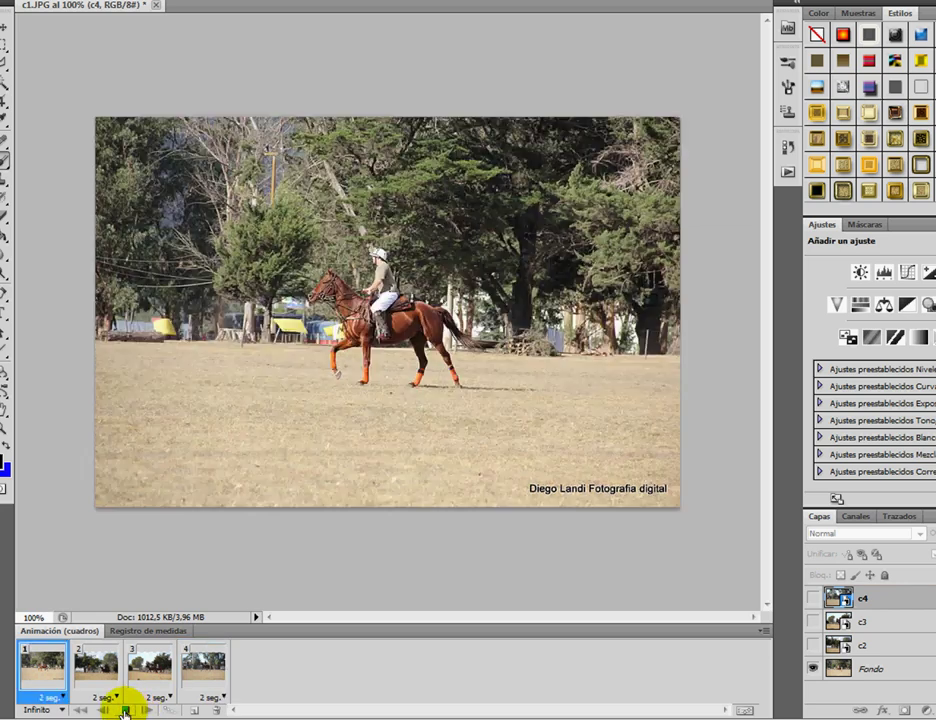
left_click(125, 708)
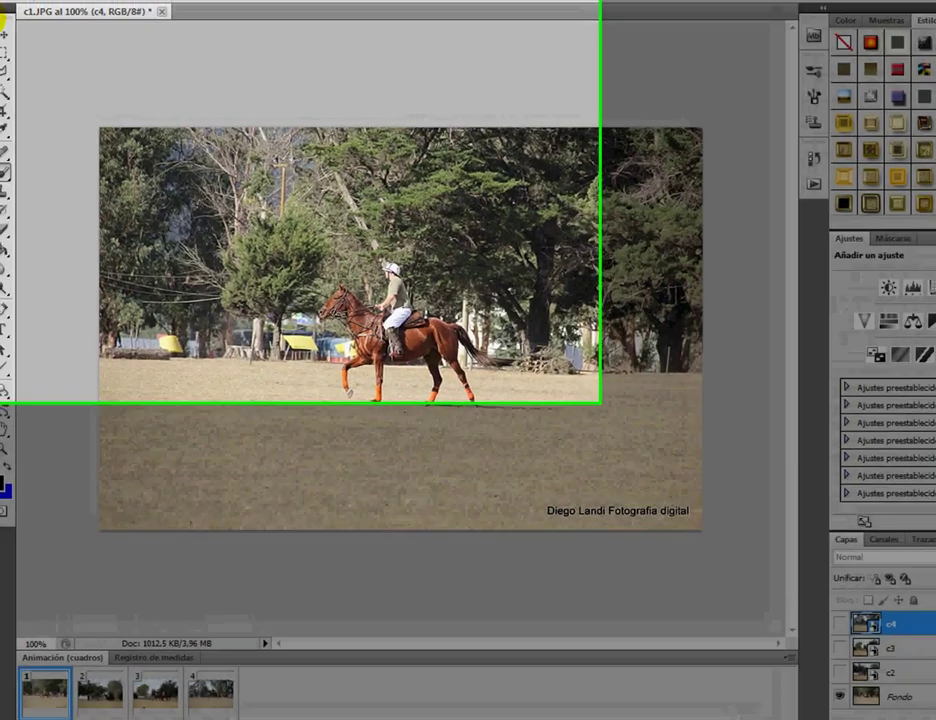
left_click(42, 56)
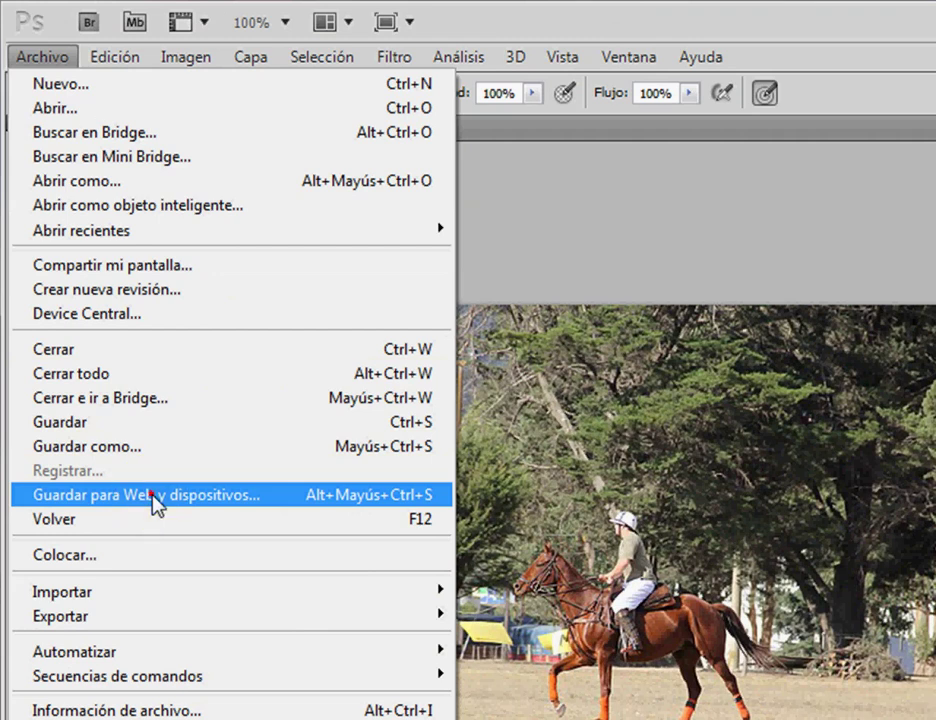
Save for Web as an Infinito-looping GIF under a newly entered file name
left_click(152, 502)
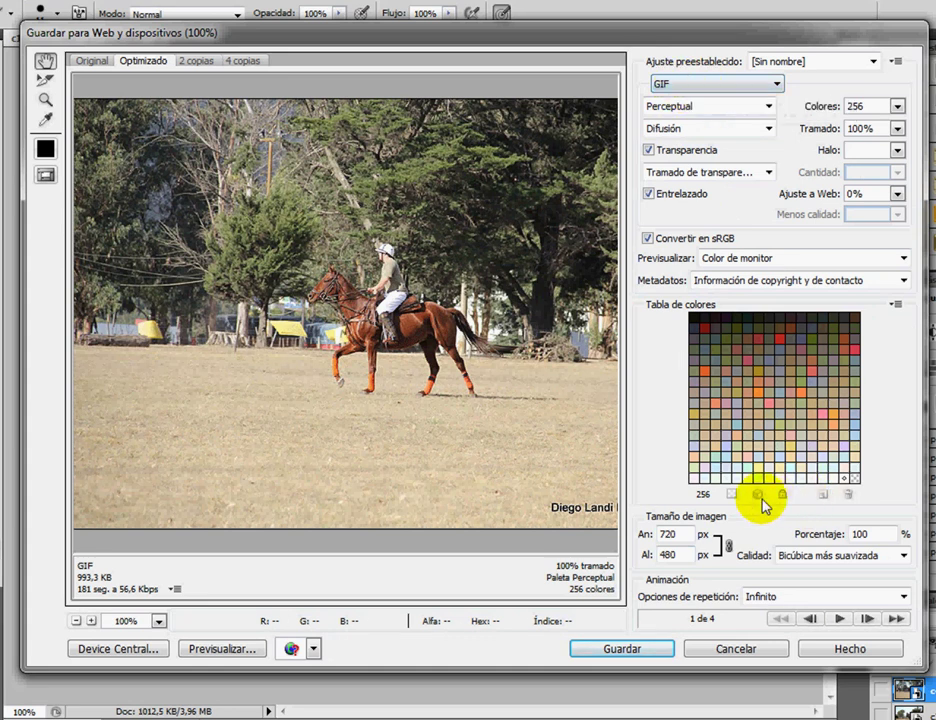
left_click(621, 651)
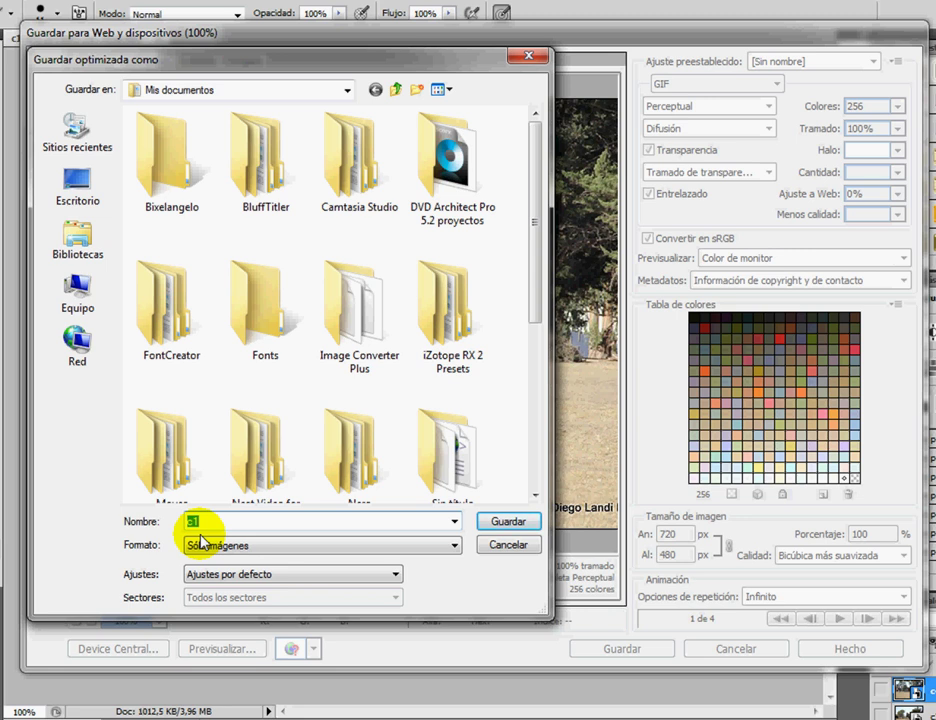
type("diegoland")
type("i")
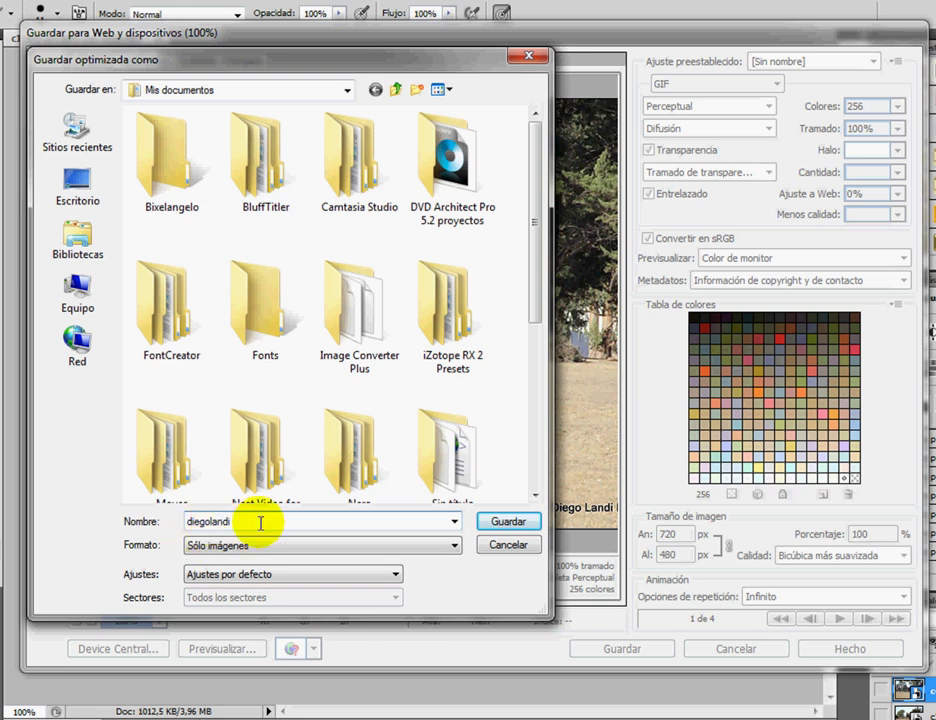
left_click(508, 521)
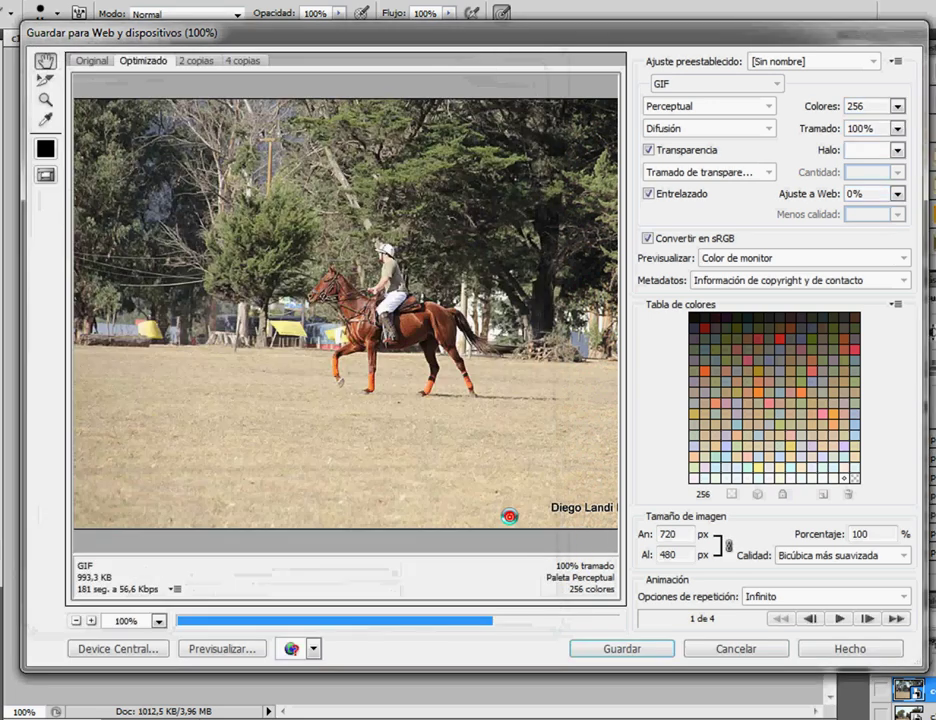